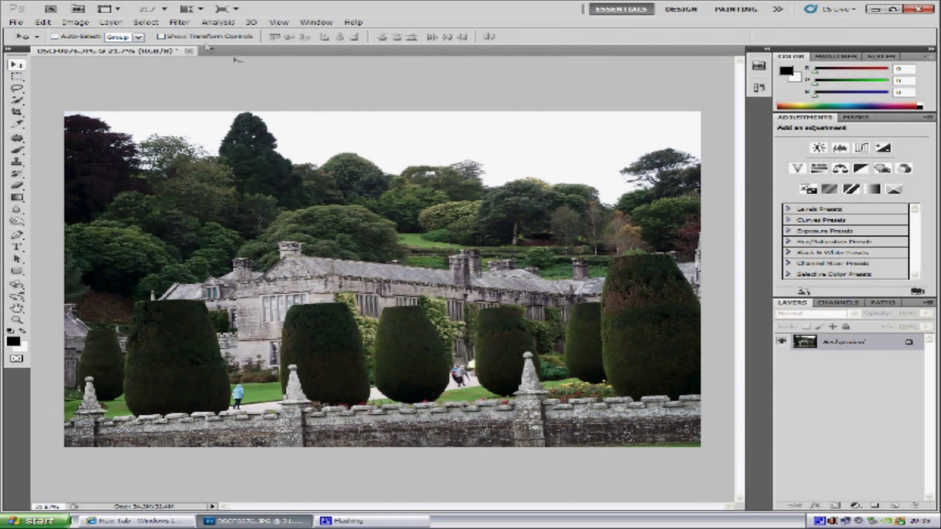
Open the File menu and dismiss it without choosing any command.
left_click(16, 22)
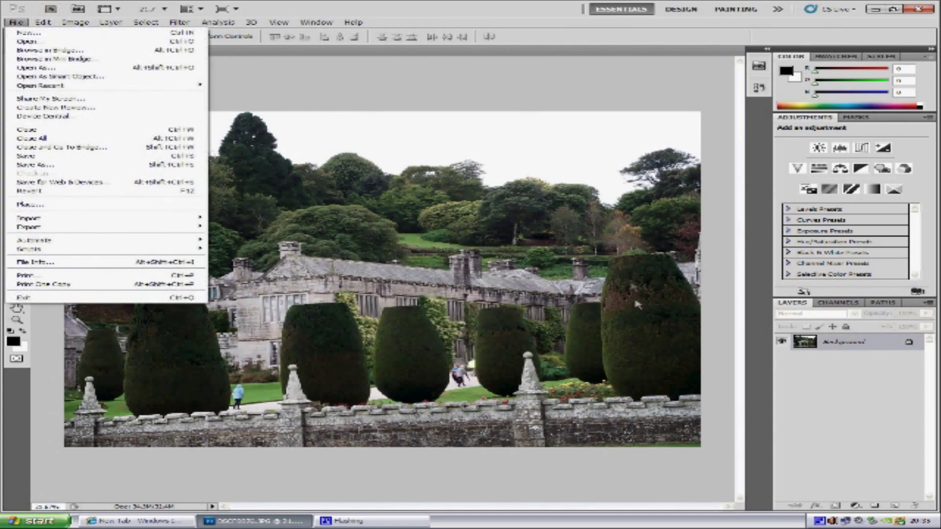
left_click(837, 429)
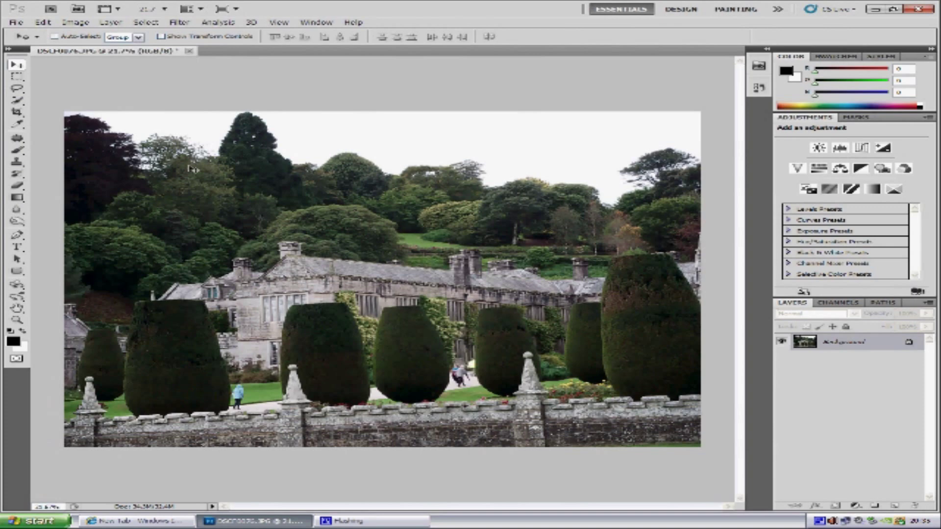
With the Type tool, type 'phot pro' on the photo and backspace to fix the typo.
left_click(17, 249)
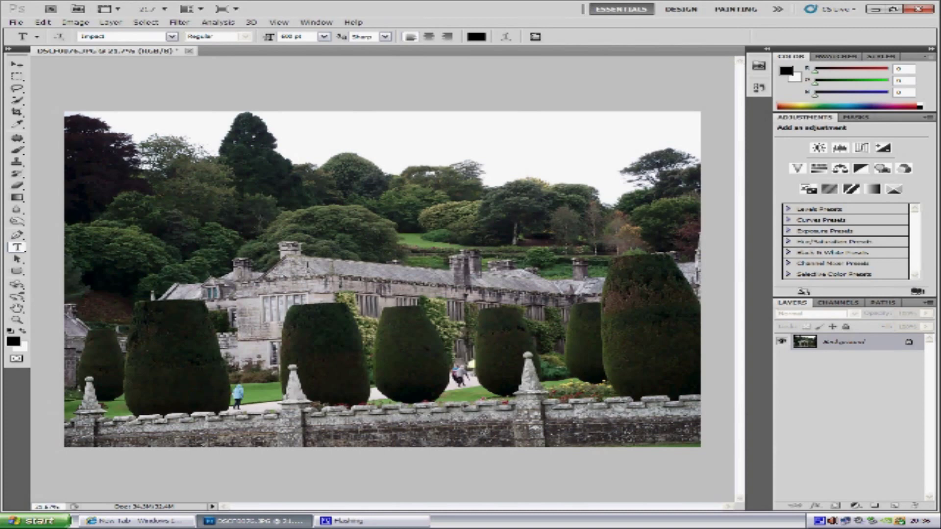
left_click(307, 265)
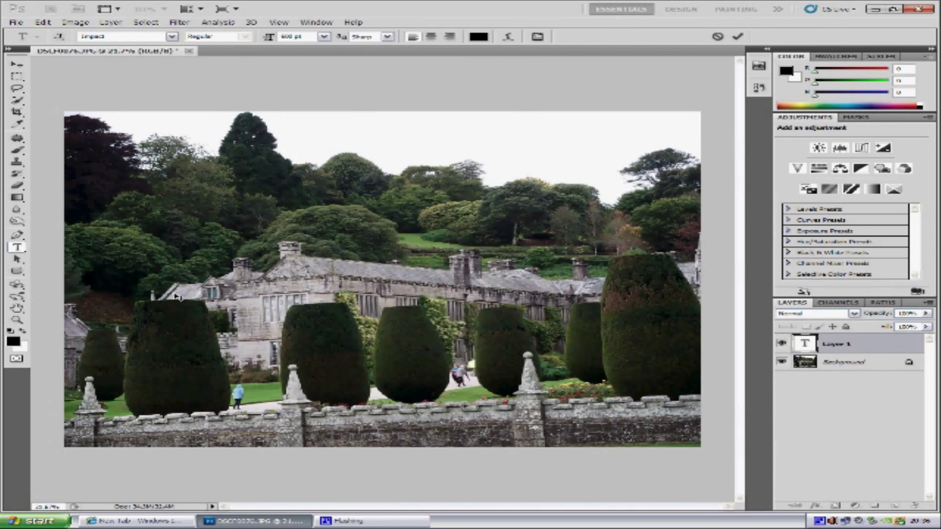
type("phot")
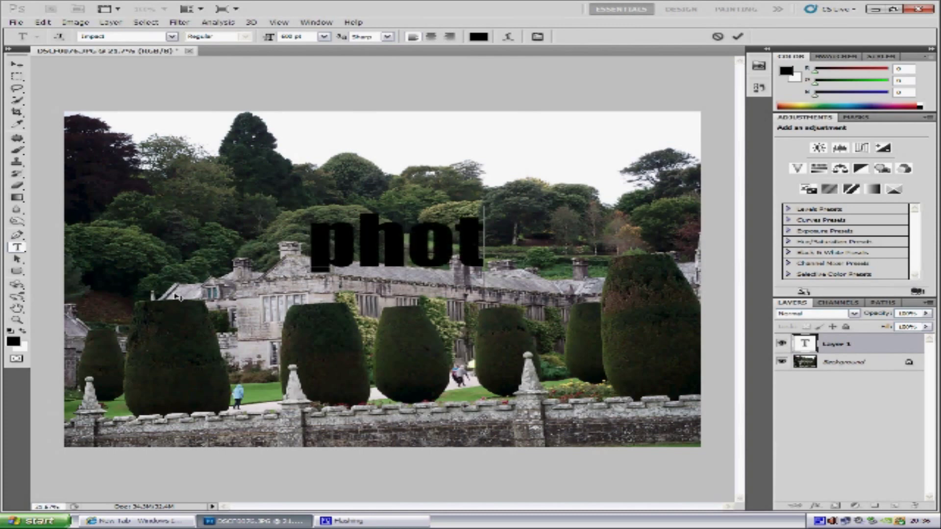
type(" pro")
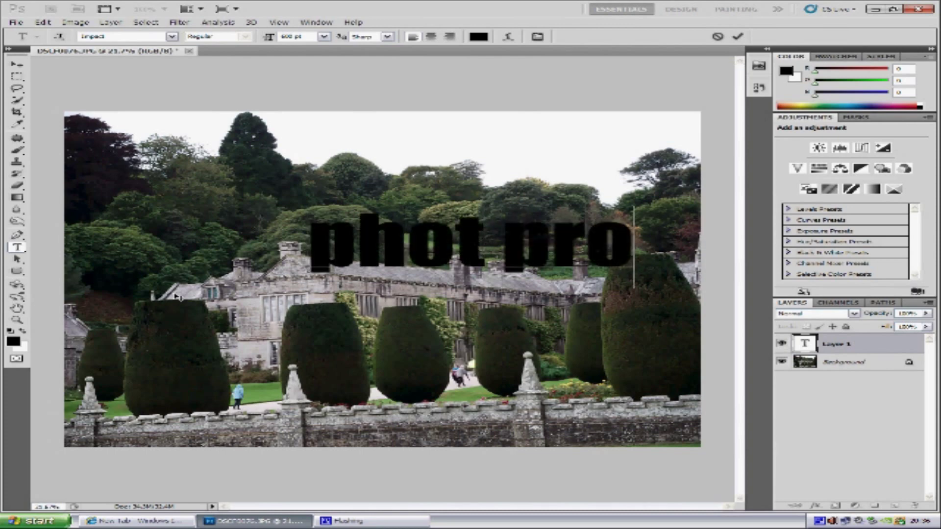
key("BackSpace")
key("BackSpace")
key("BackSpace")
key("BackSpace")
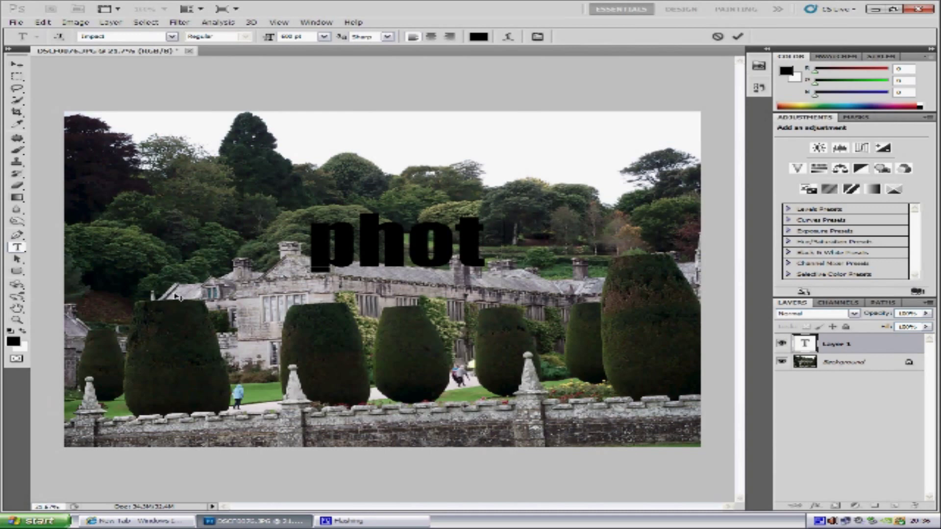
type("o pro")
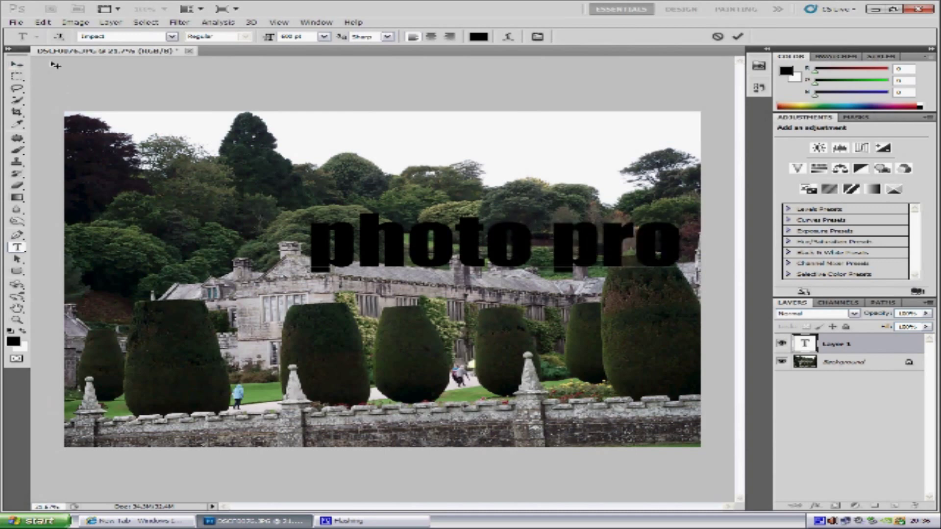
Commit and move the text, then free-transform it to enlarge and rotate about 33°.
left_click(17, 64)
left_click_drag(528, 253, 404, 297)
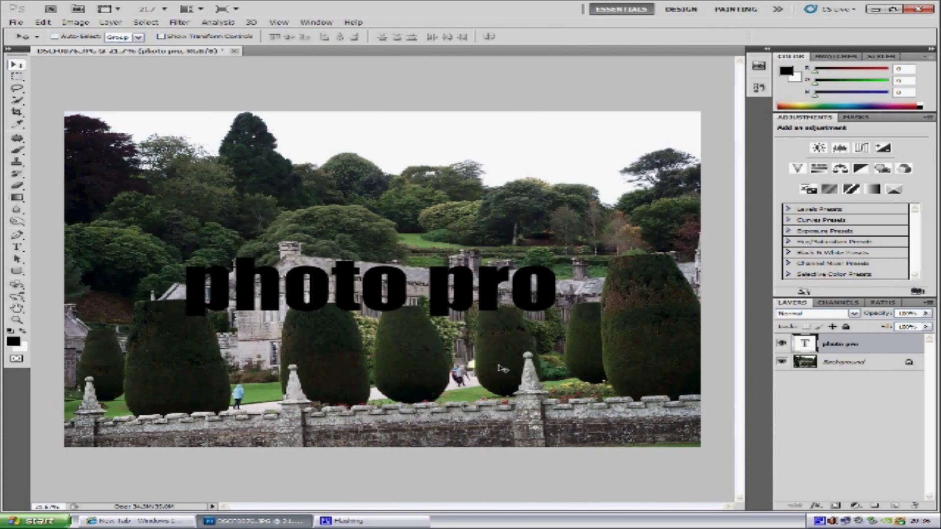
key("ctrl+t")
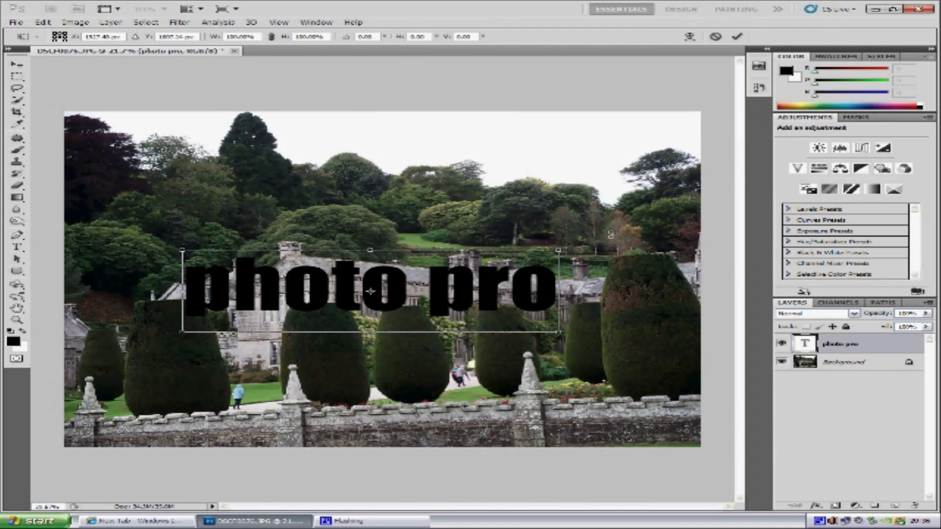
left_click_drag(559, 250, 639, 210)
left_click_drag(554, 382, 664, 317)
Reposition, widen and heighten the tilted text across the photo, then apply the transform.
left_click_drag(482, 245, 354, 296)
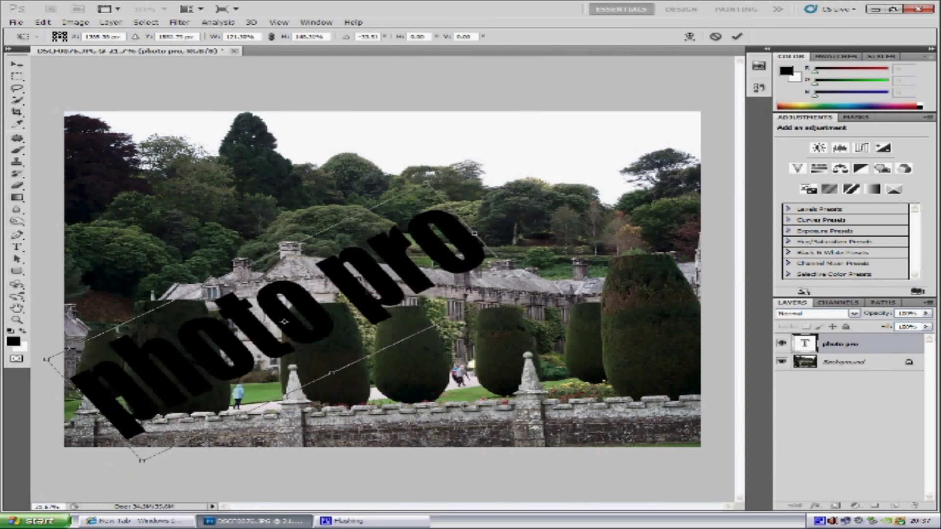
left_click_drag(529, 208, 683, 123)
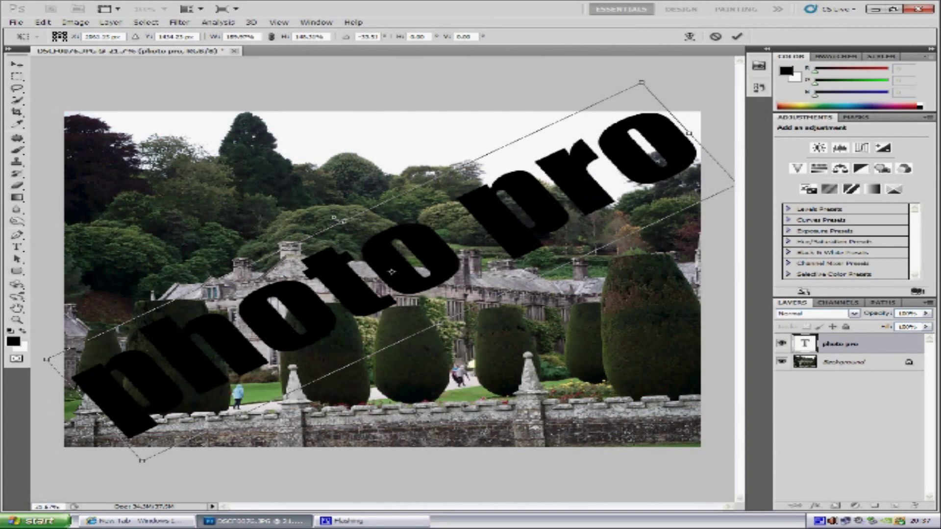
left_click_drag(343, 220, 308, 196)
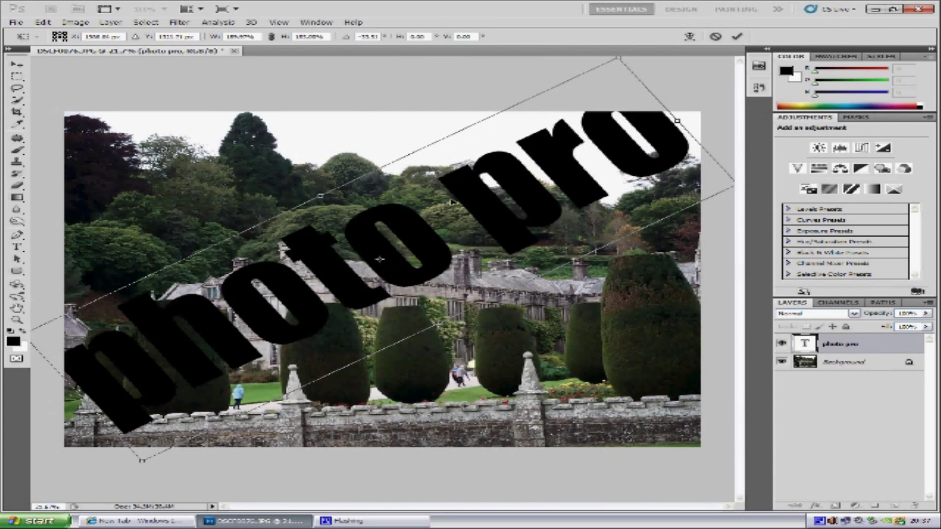
left_click_drag(438, 324, 445, 333)
left_click_drag(383, 263, 364, 276)
left_click_drag(487, 281, 490, 277)
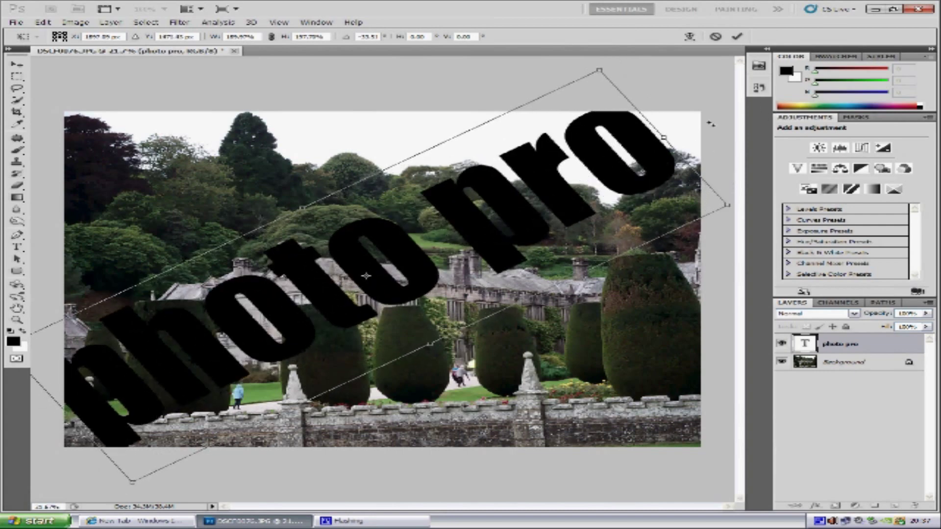
left_click_drag(665, 136, 698, 124)
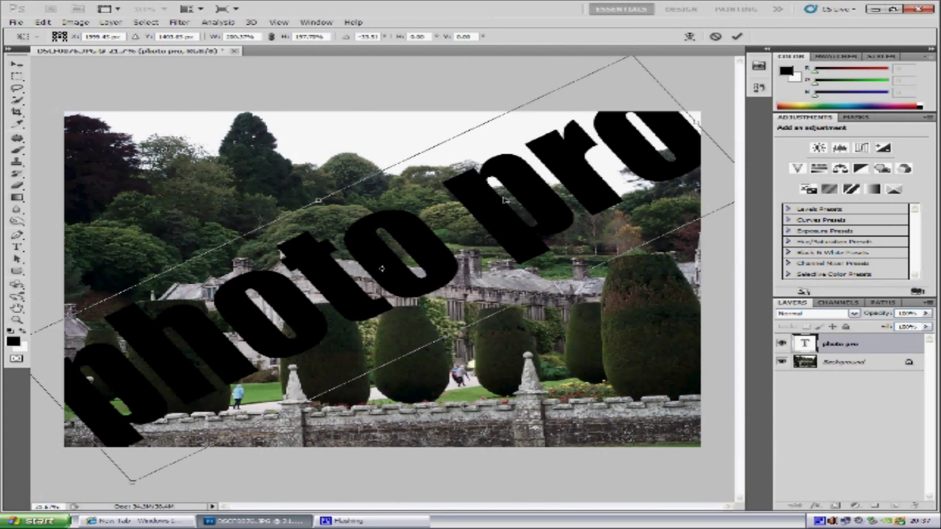
key("Return")
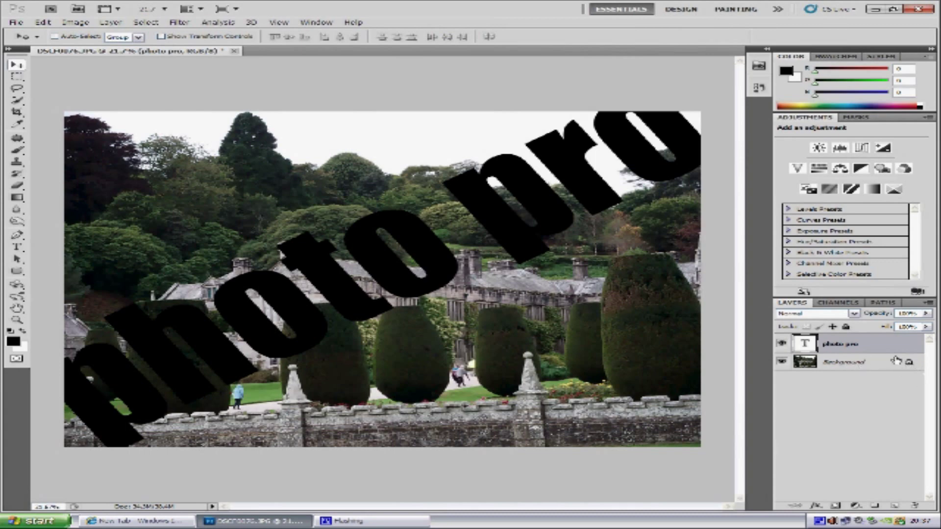
Convert Background to Layer 0, place the text beneath it, and clip the photo to the letters.
double_click(828, 365)
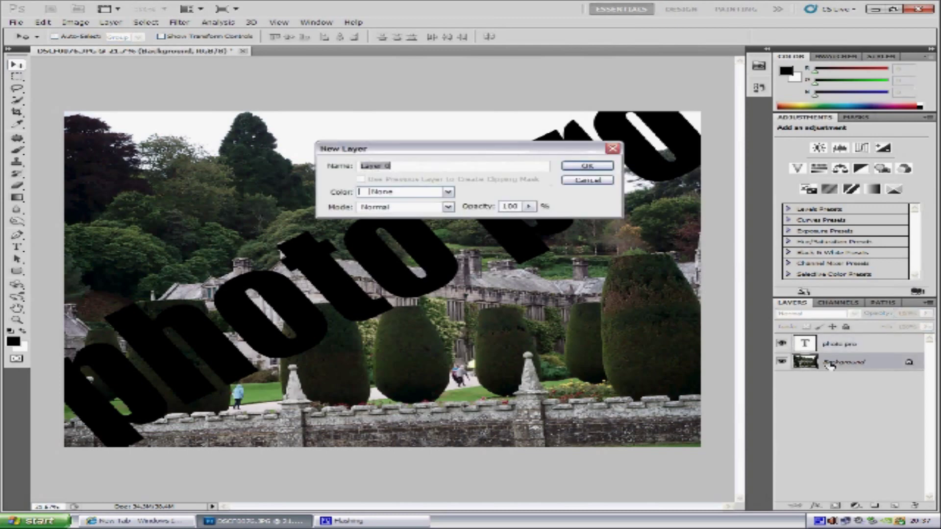
left_click(586, 166)
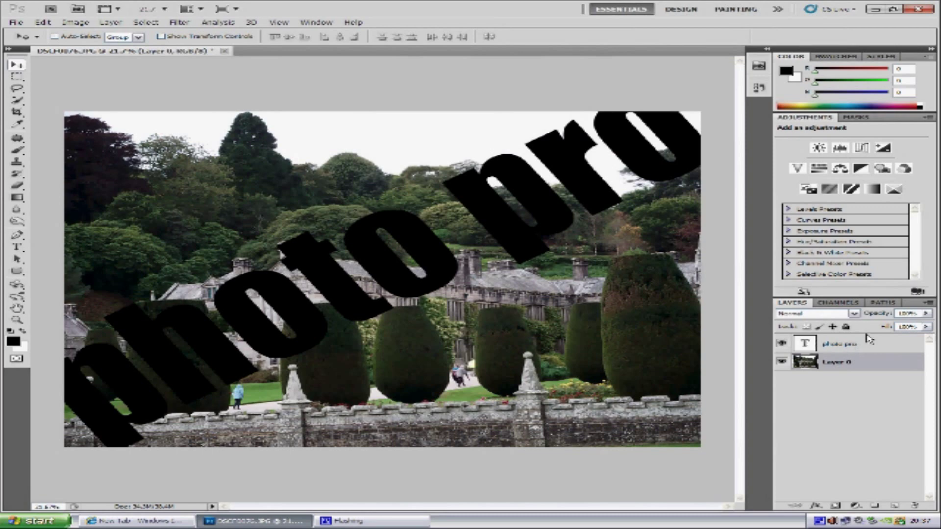
left_click_drag(857, 346, 851, 384)
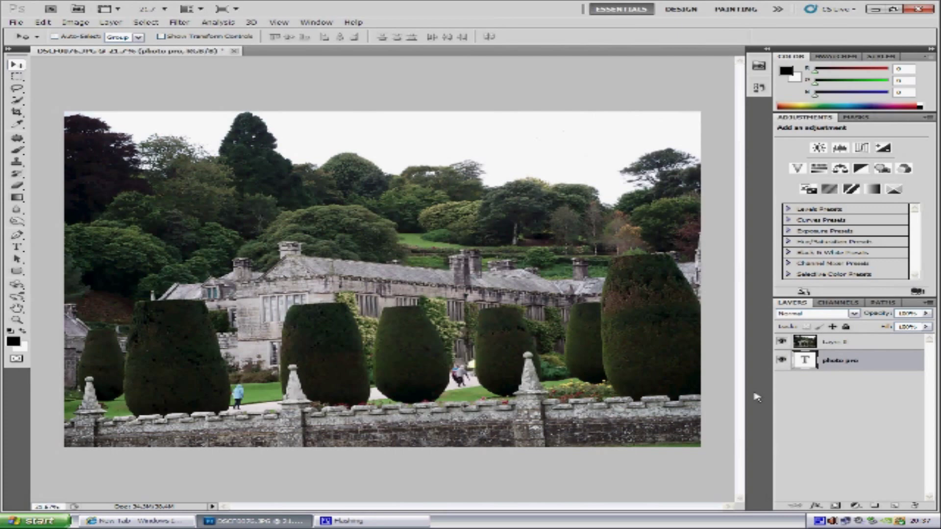
left_click(875, 349, "alt")
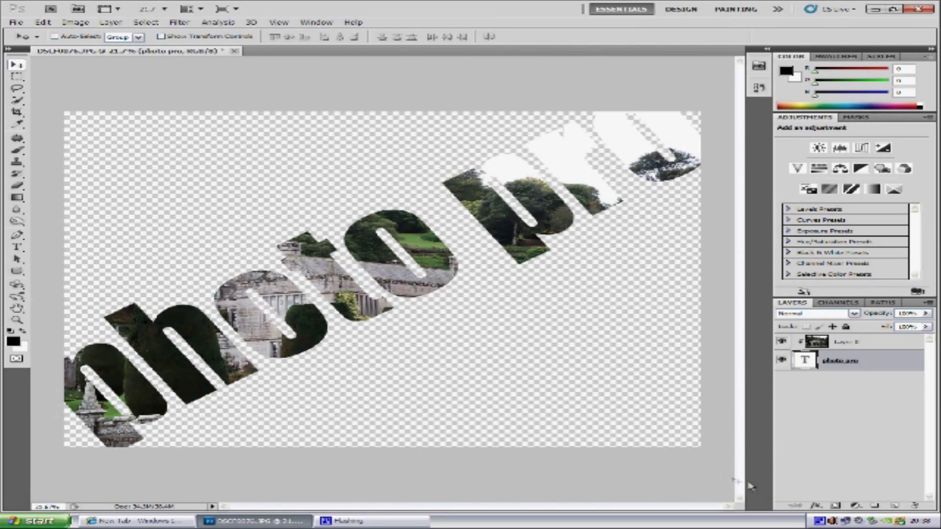
Add a Drop Shadow with distance about 26 px and adjusted size, plus Bevel and Emboss.
left_click(820, 507)
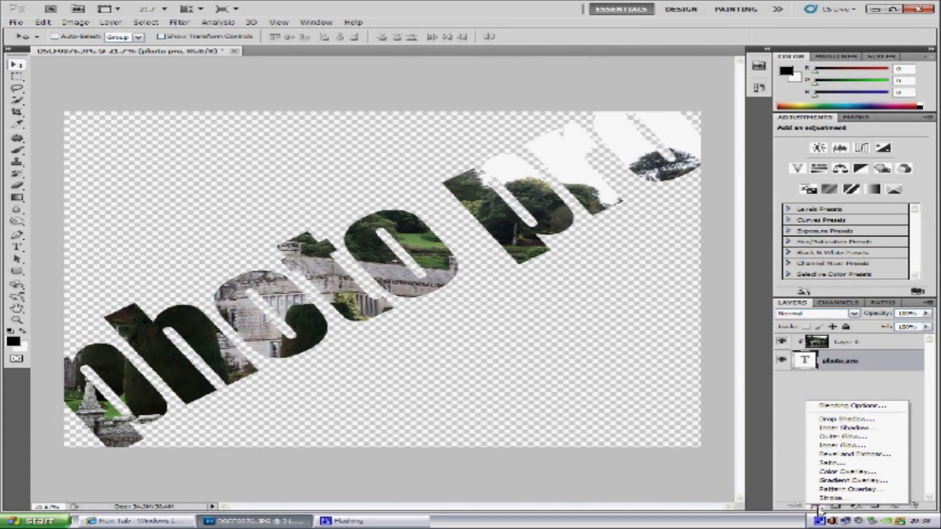
left_click(855, 420)
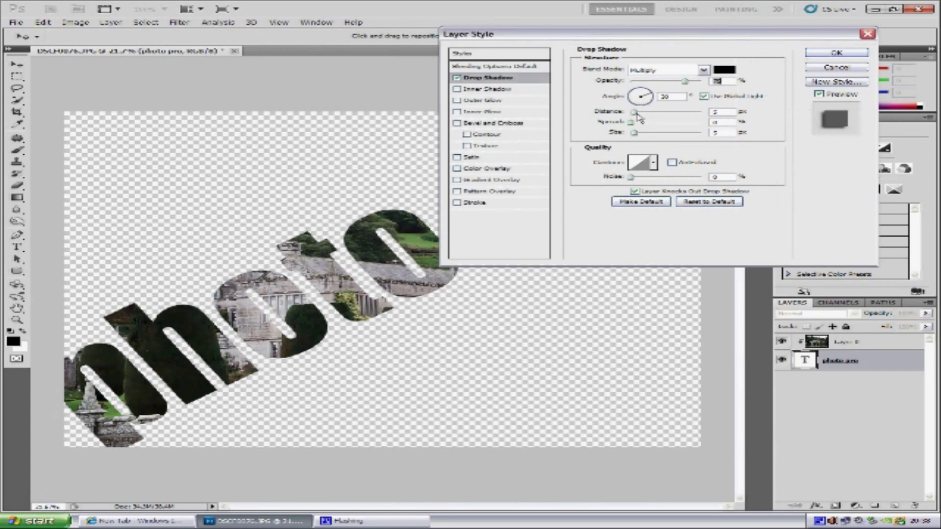
left_click_drag(635, 112, 645, 138)
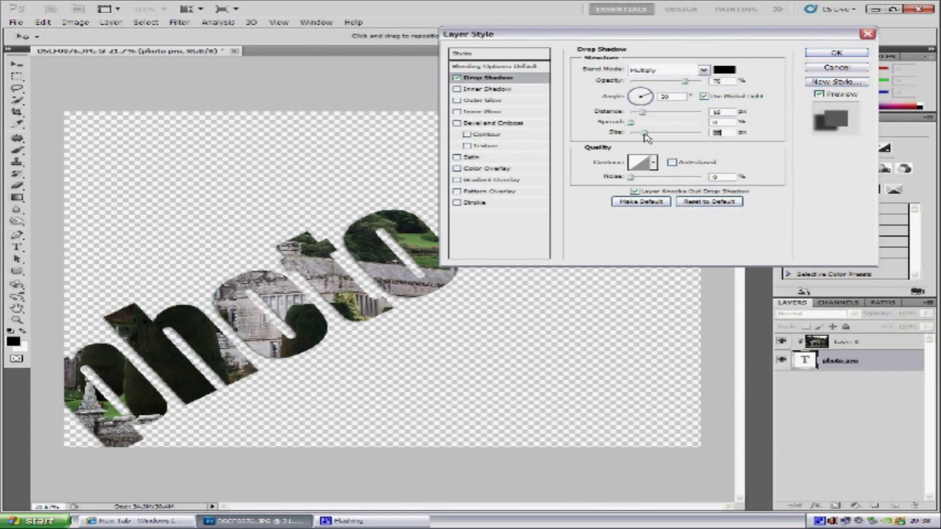
left_click(458, 124)
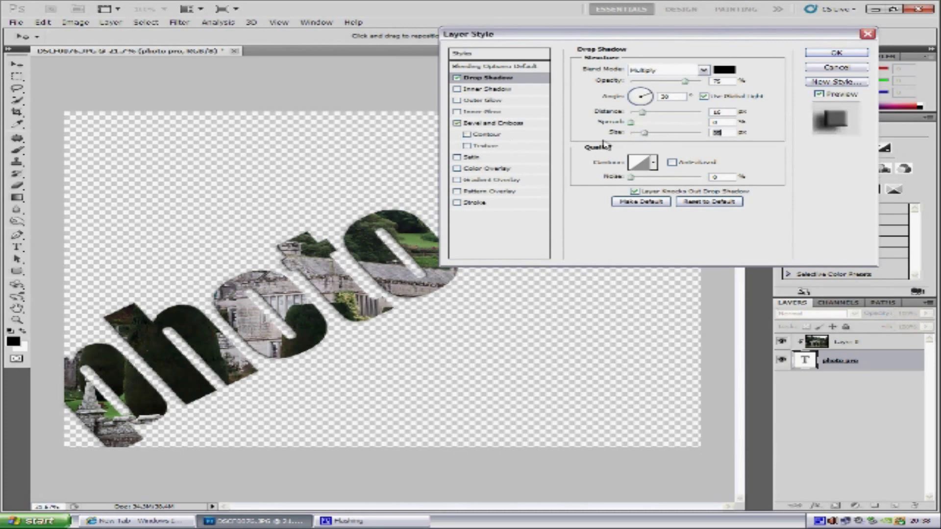
left_click(648, 114)
left_click_drag(647, 114, 659, 138)
left_click(646, 134)
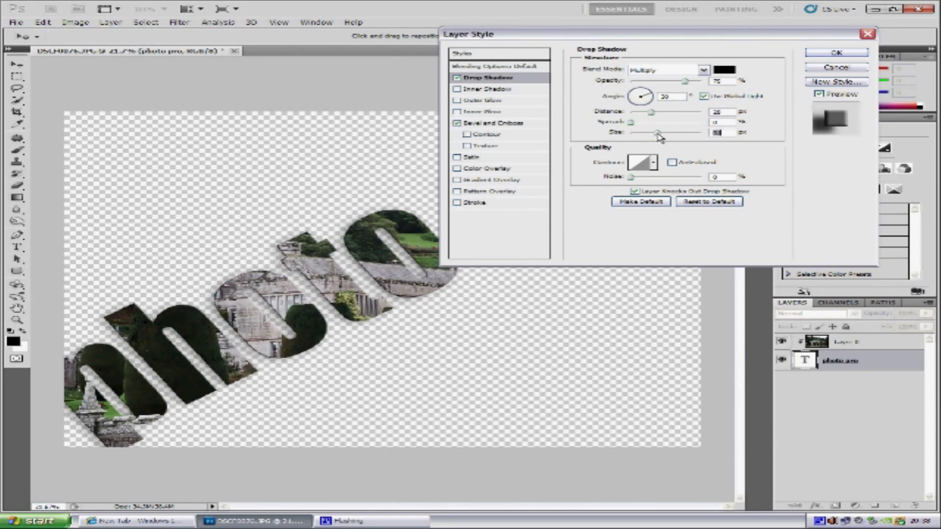
Increase the Bevel and Emboss size and depth, then confirm the layer styles with OK.
left_click(505, 124)
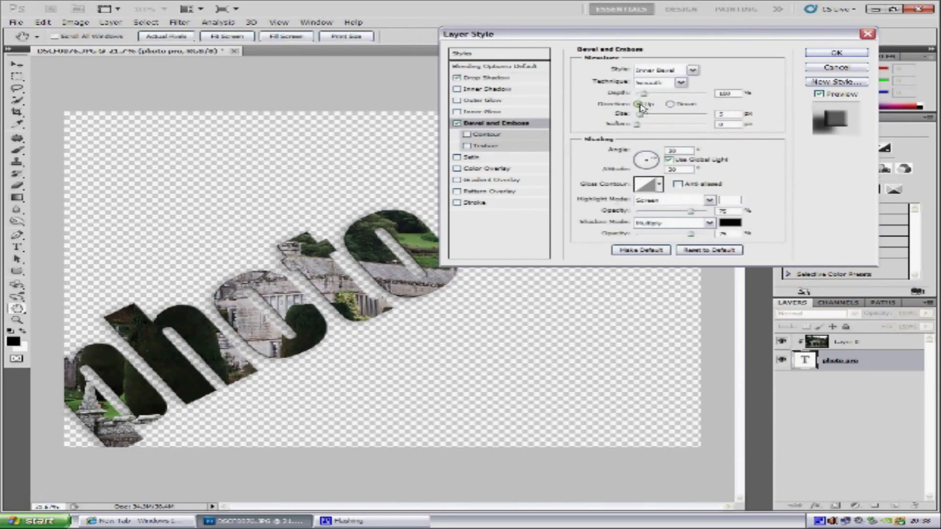
left_click_drag(643, 117, 661, 100)
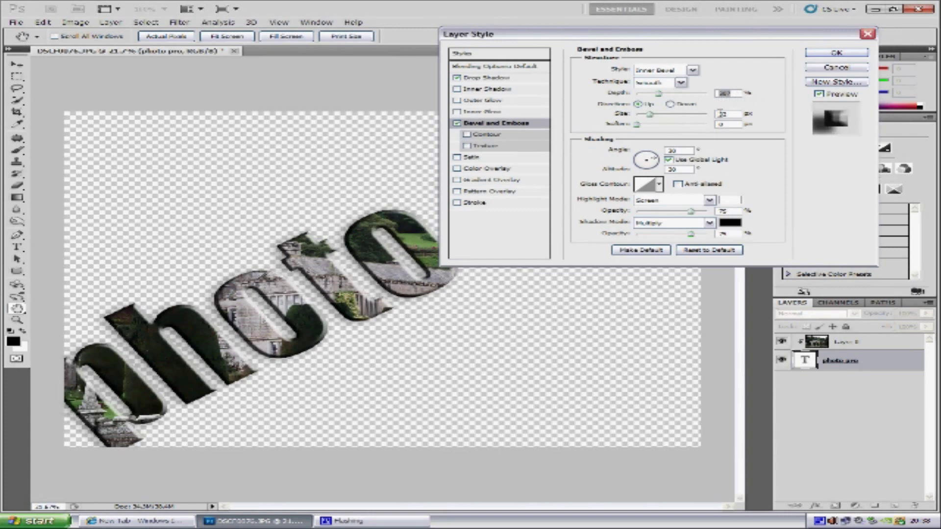
left_click(504, 80)
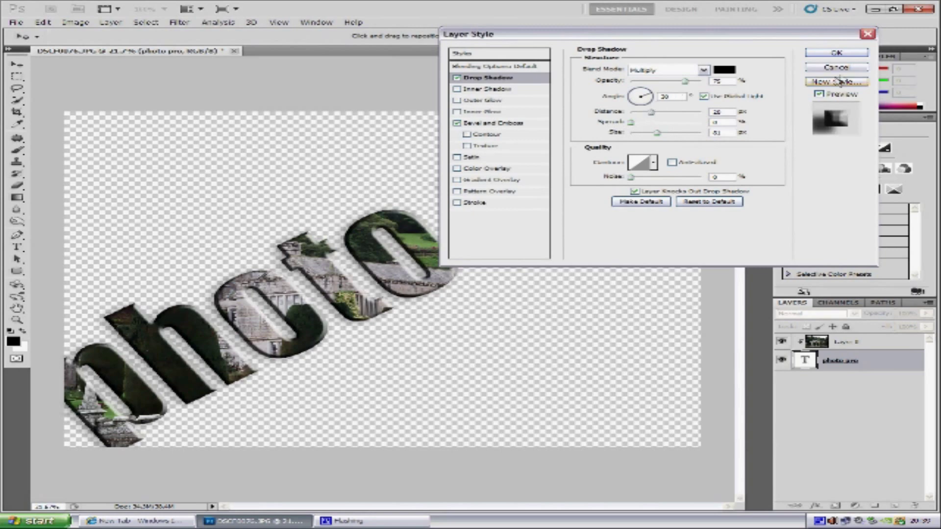
left_click(837, 53)
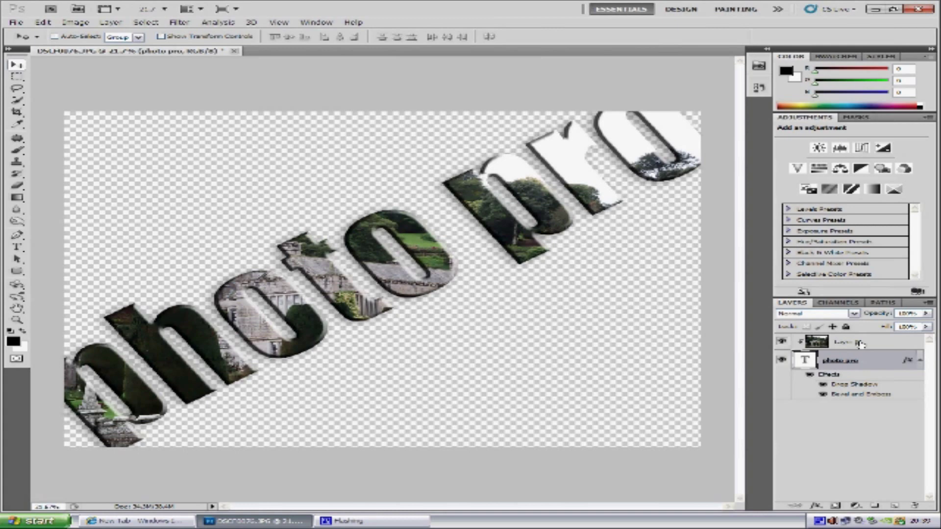
Duplicate Layer 0 and move 'Layer 0 copy' below the text layer.
left_click_drag(860, 344, 895, 509)
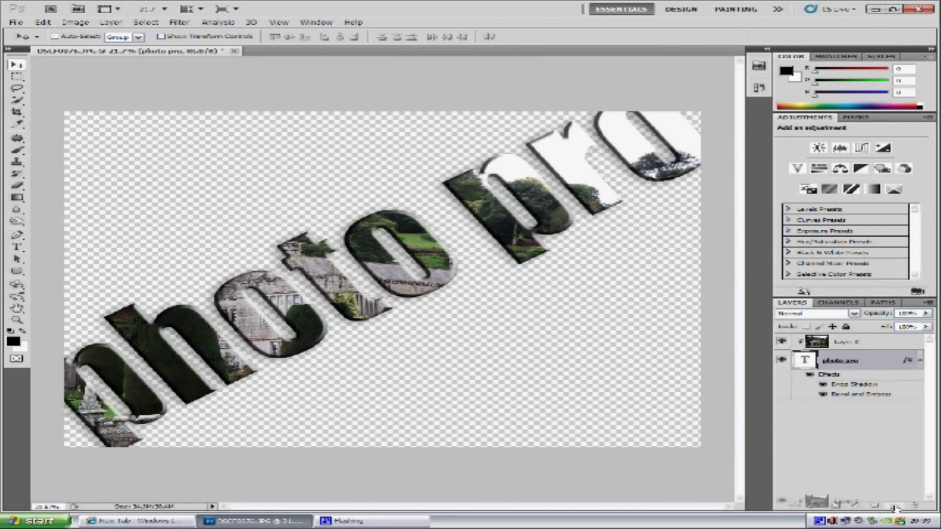
left_click_drag(895, 509, 895, 509)
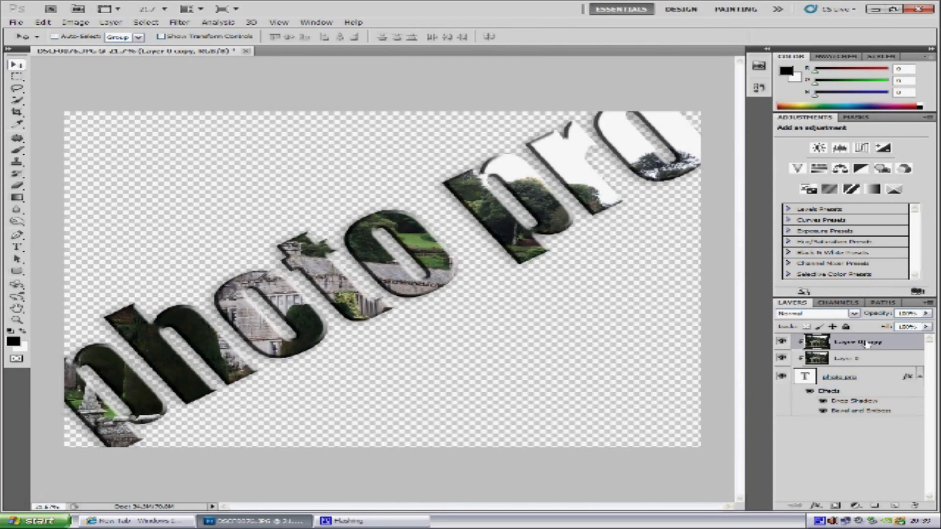
left_click_drag(866, 344, 844, 433)
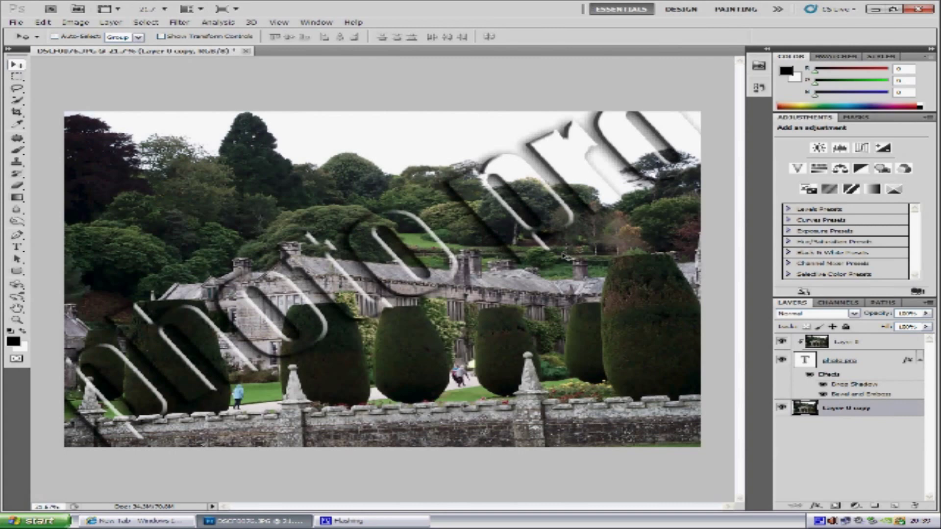
Apply a Radial Blur using the Zoom method at amount about 81 to the photo copy.
left_click(180, 22)
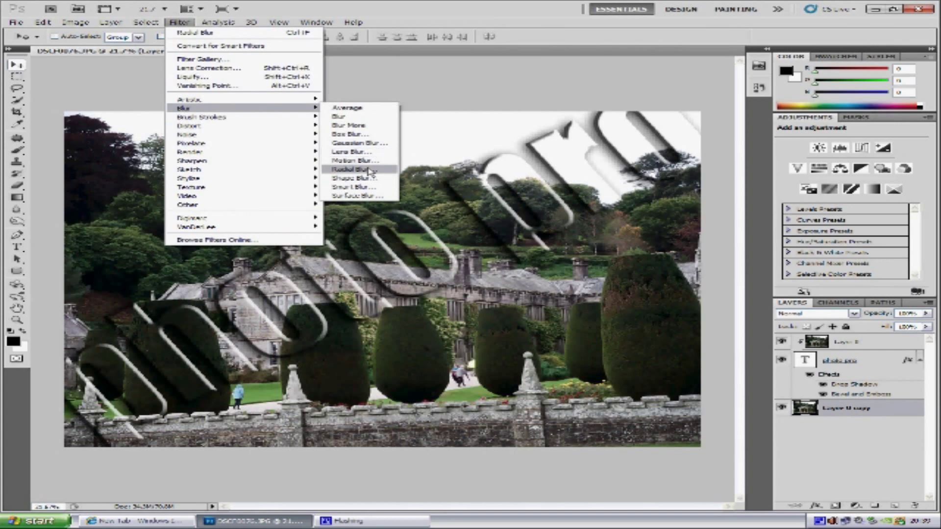
left_click(371, 170)
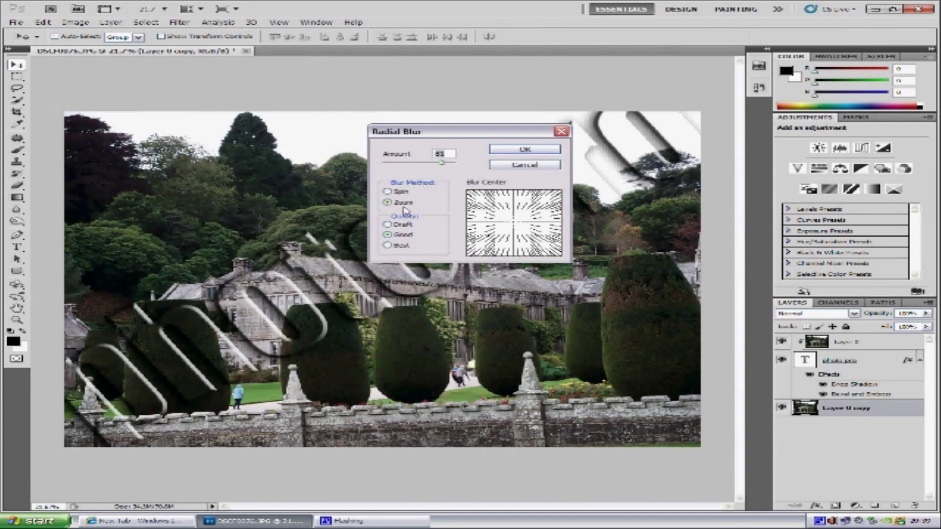
left_click(388, 192)
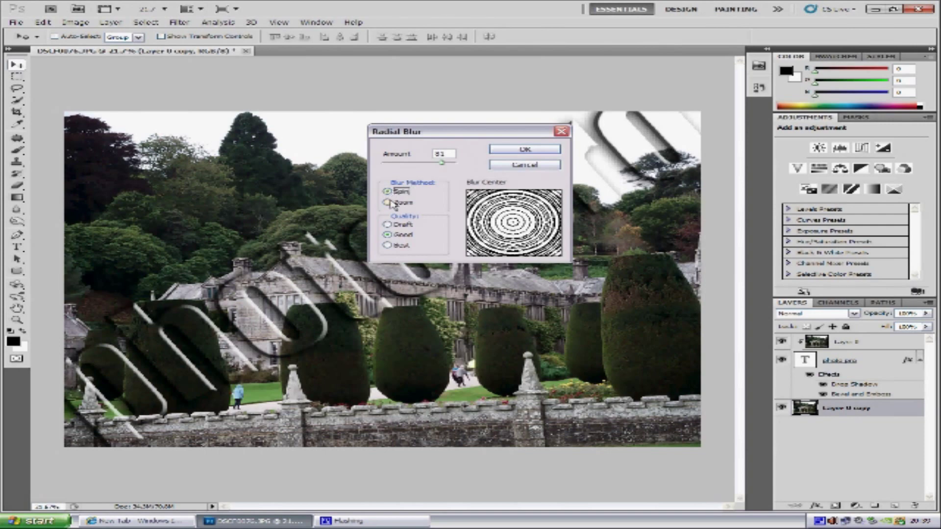
left_click(387, 202)
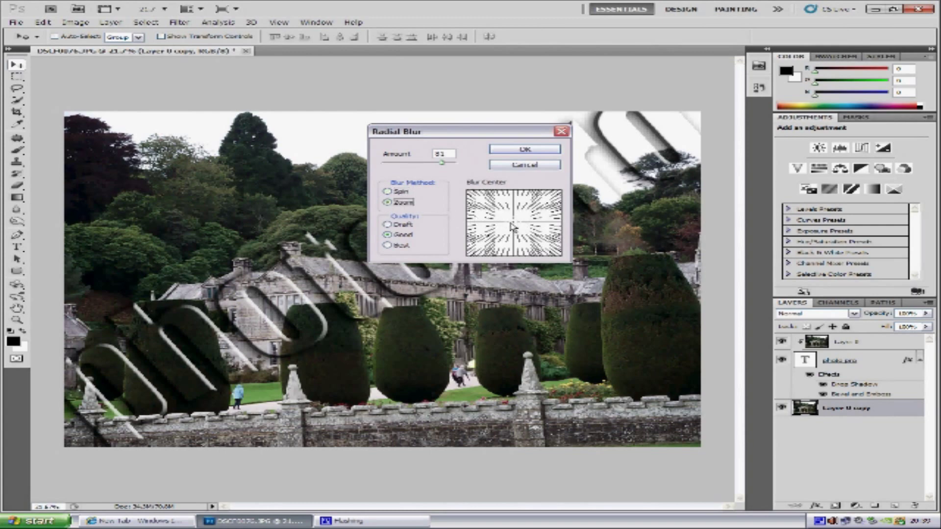
left_click_drag(512, 226, 521, 224)
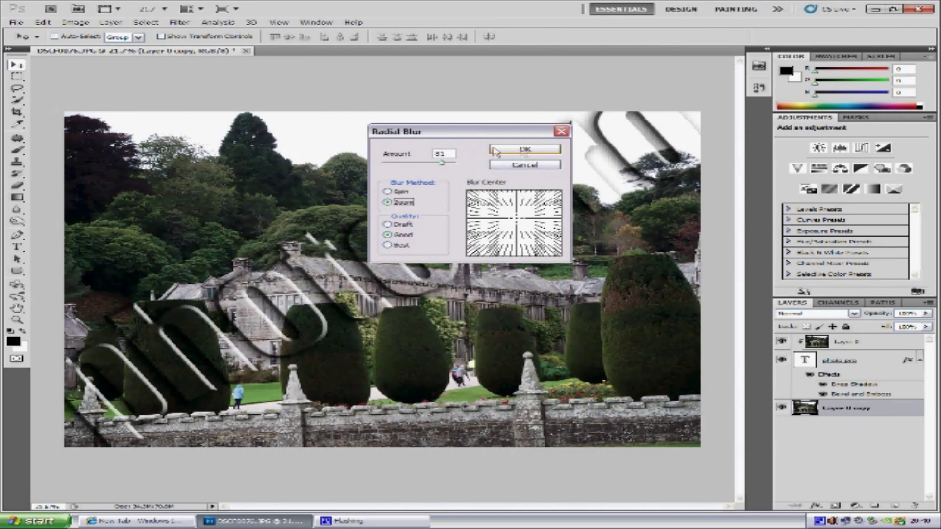
left_click(514, 153)
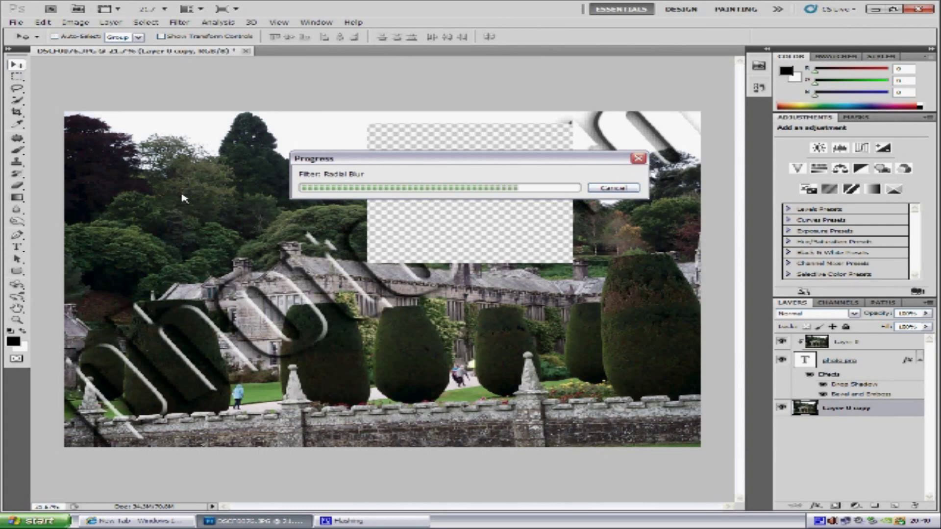
Move the Progress window aside while the radial blur finishes processing.
left_click_drag(479, 160, 485, 90)
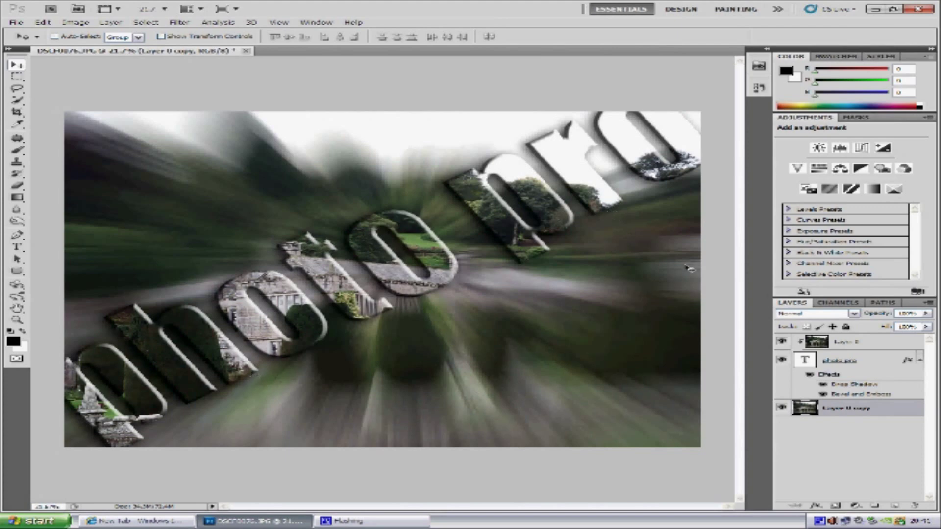
Apply Brightness/Contrast with lowered brightness and contrast 88 to the blurred copy.
left_click(82, 22)
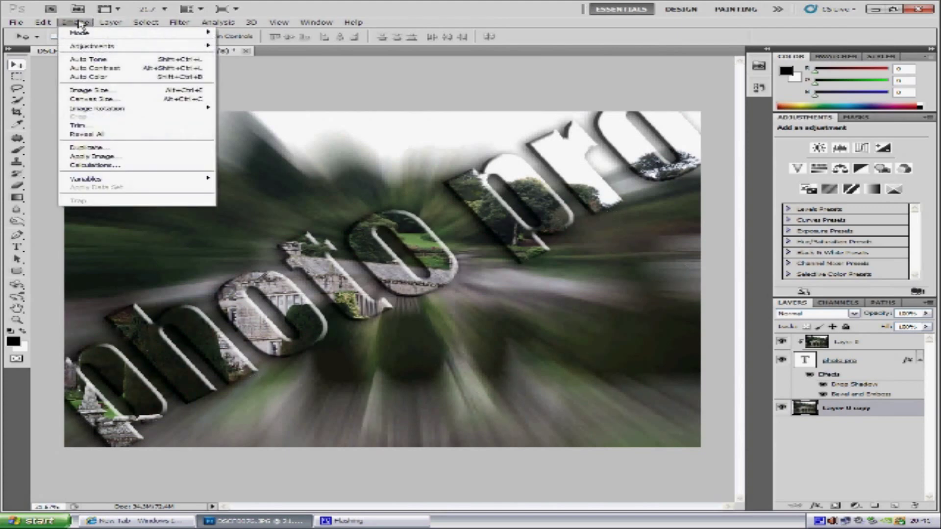
mouse_move(107, 47)
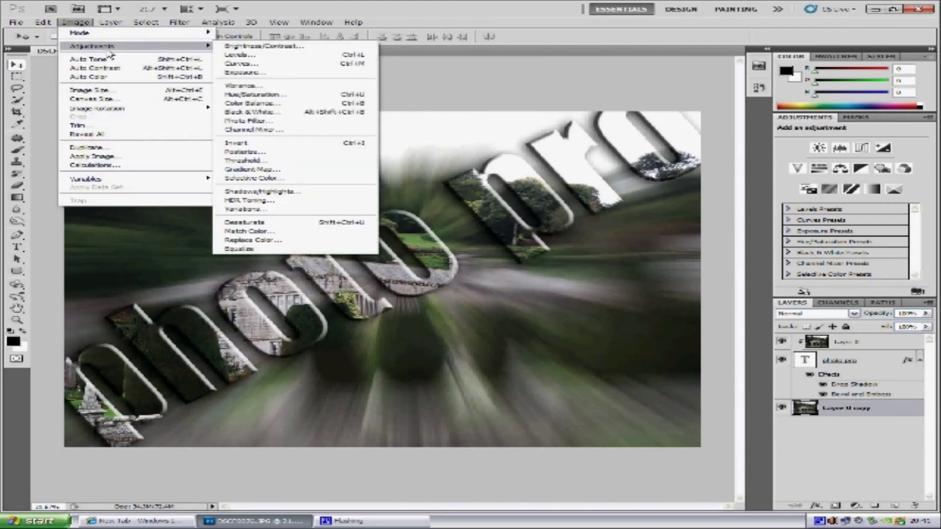
left_click(239, 47)
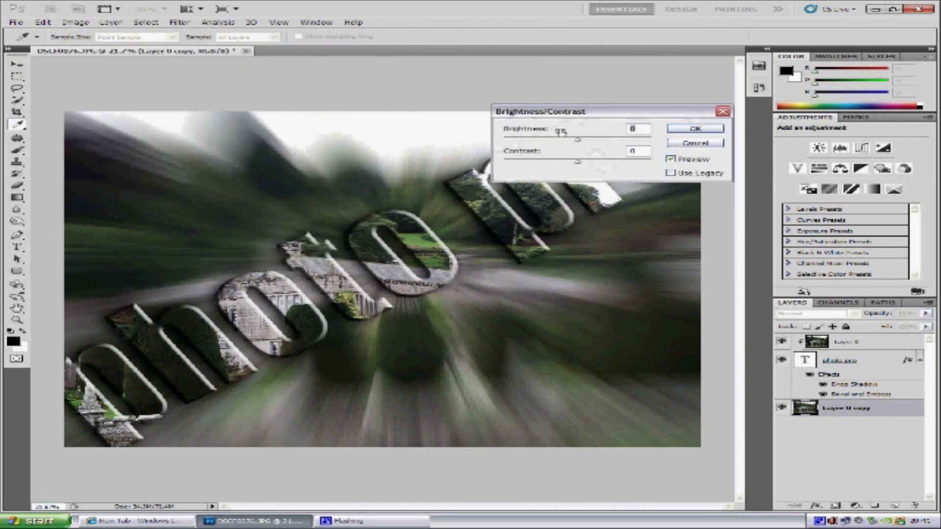
left_click_drag(581, 143, 575, 144)
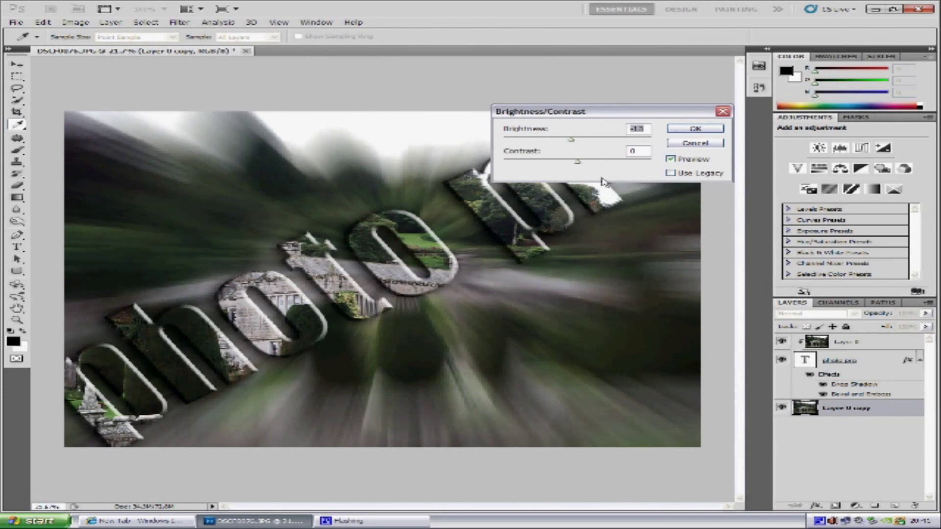
left_click_drag(578, 162, 646, 163)
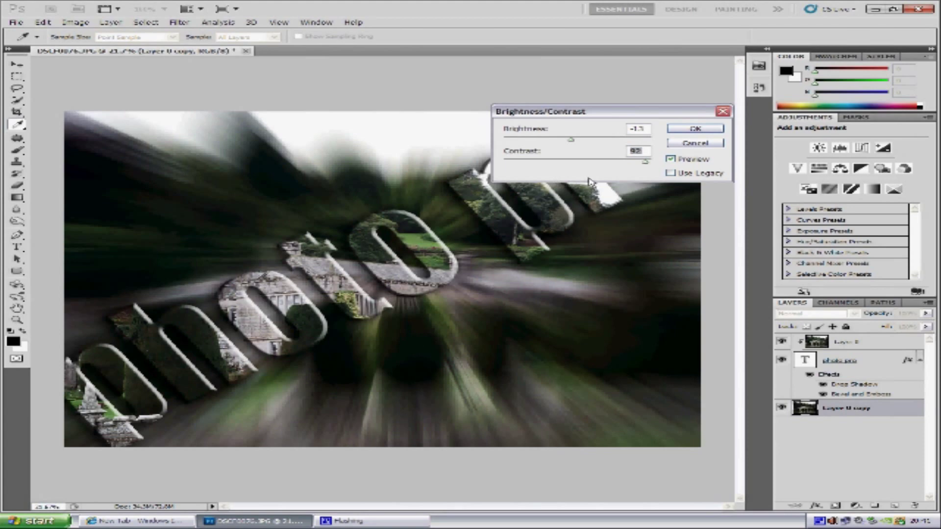
left_click(695, 129)
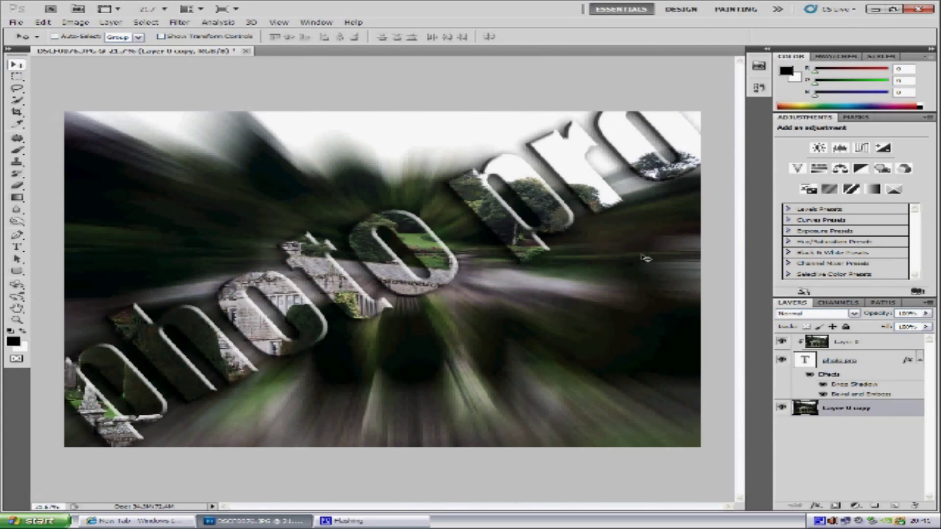
left_click(782, 409)
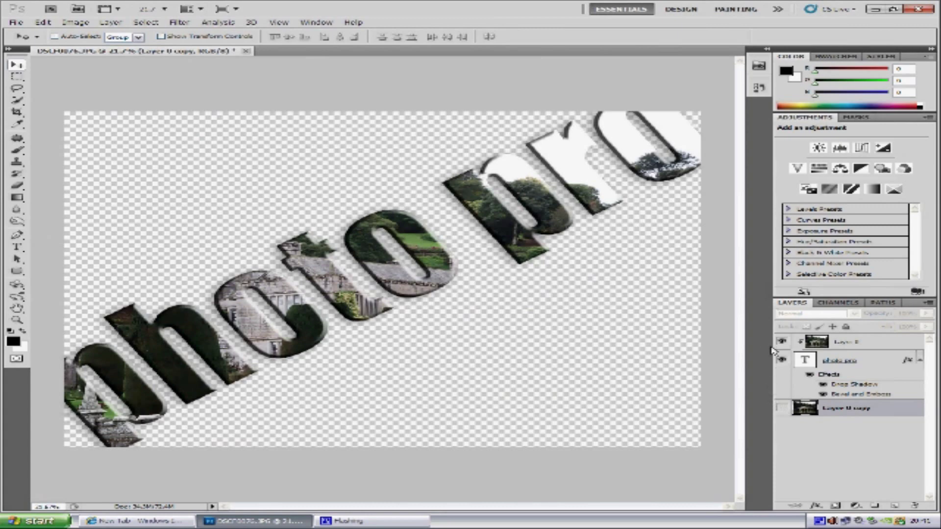
left_click(782, 408)
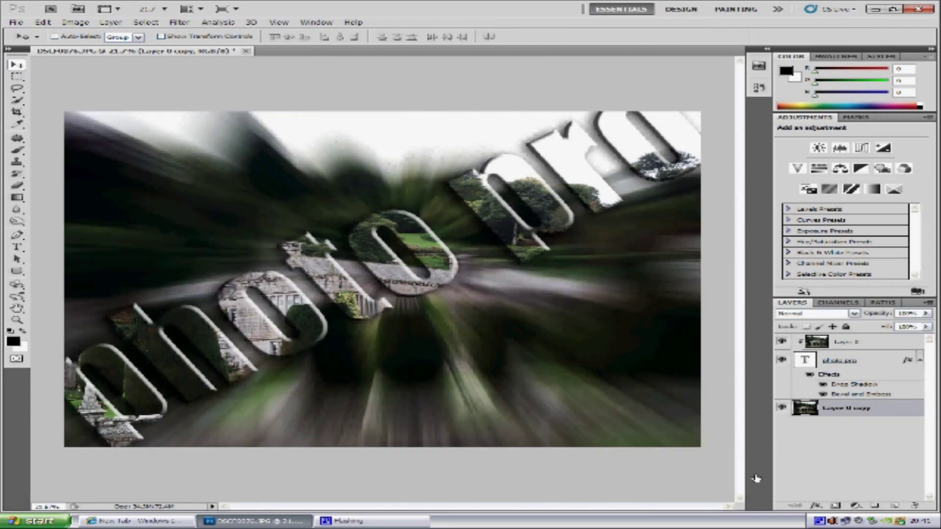